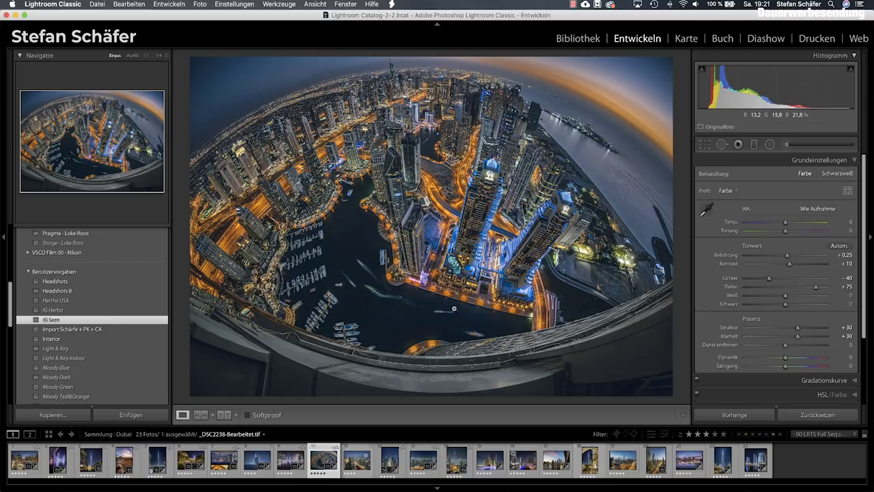
Open the export dialog for the Dubai photo via Exportieren > Exportieren....
right_click(454, 310)
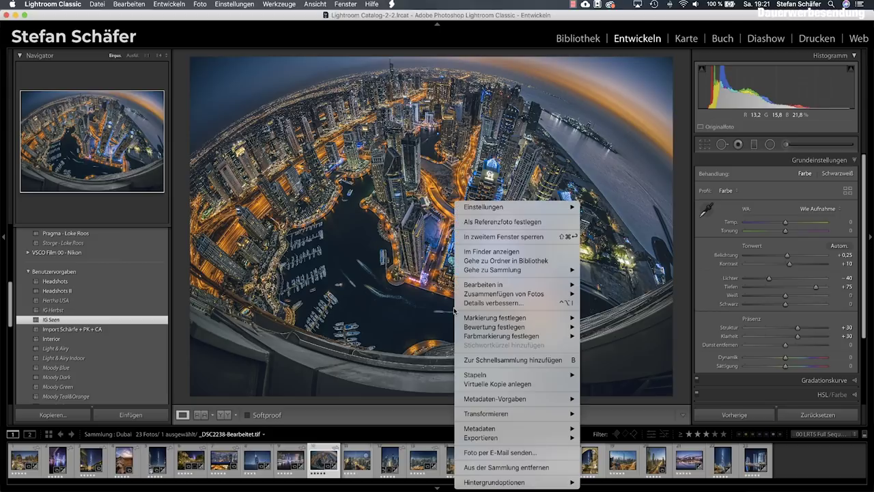
mouse_move(482, 437)
left_click(619, 213)
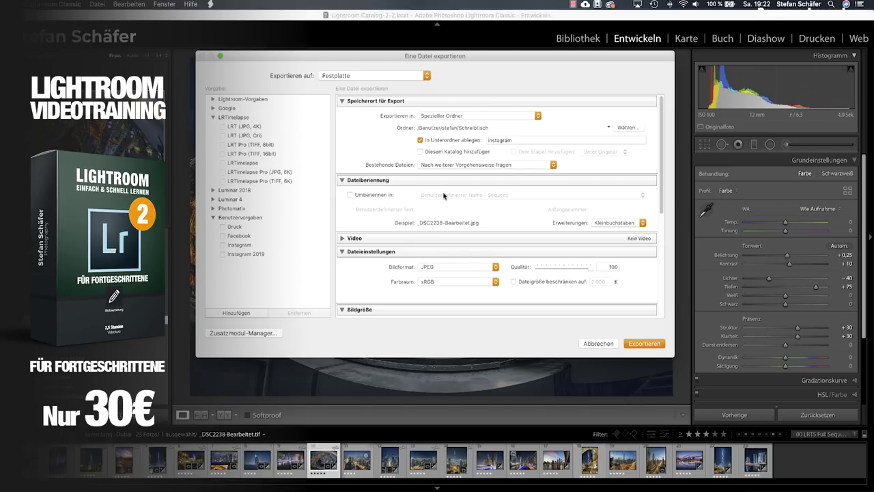
Load the Instagram 2019 preset and review its 1080-pixel short edge at 72 ppi.
left_click(249, 255)
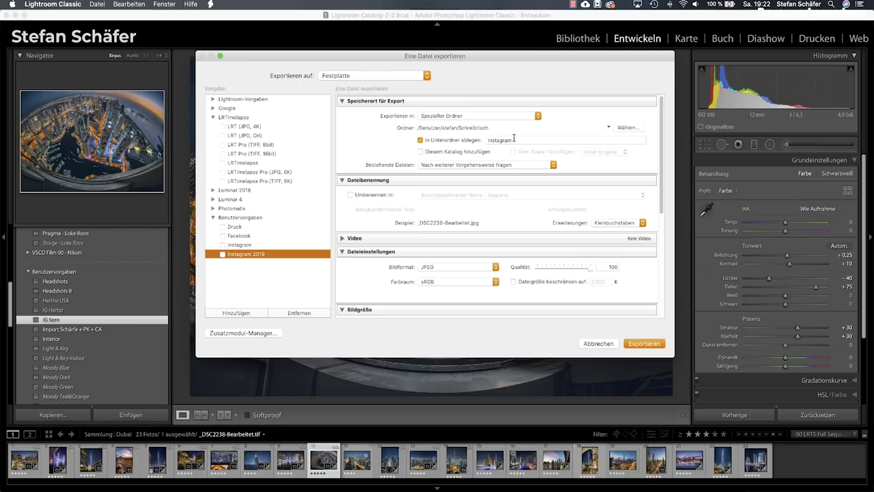
scroll(462, 194, "down", 3)
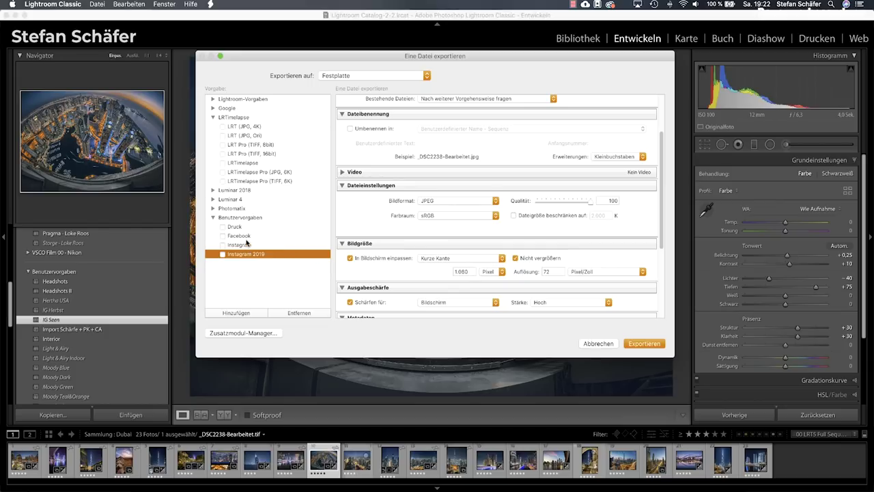
Load the Facebook preset and look over its export settings.
left_click(238, 235)
scroll(415, 219, "up", 1)
scroll(437, 177, "up", 2)
scroll(447, 144, "up", 1)
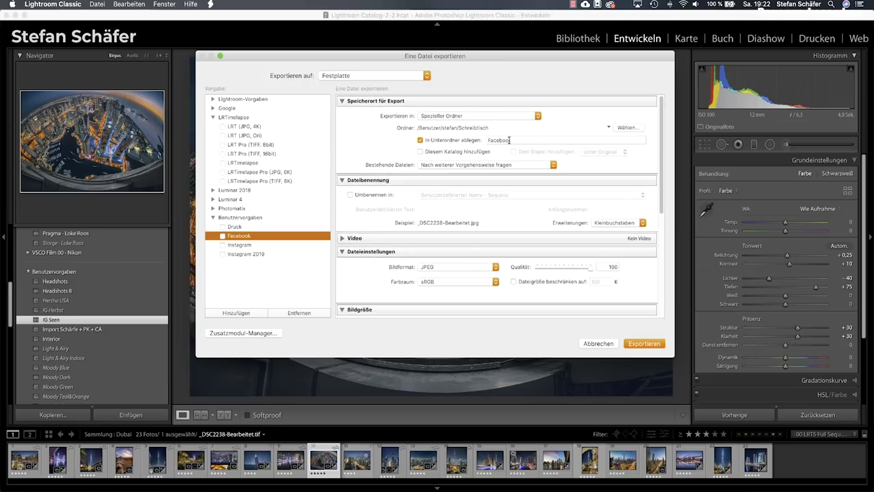
scroll(455, 223, "down", 3)
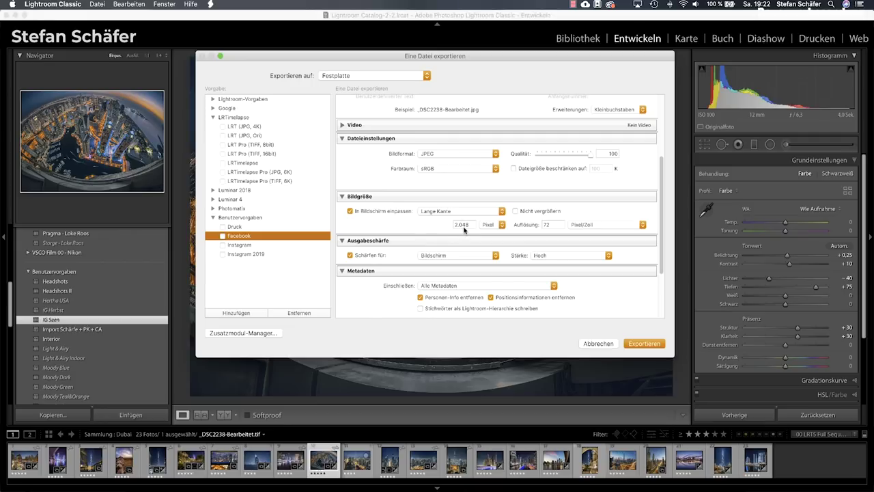
scroll(441, 227, "up", 3)
scroll(441, 226, "down", 2)
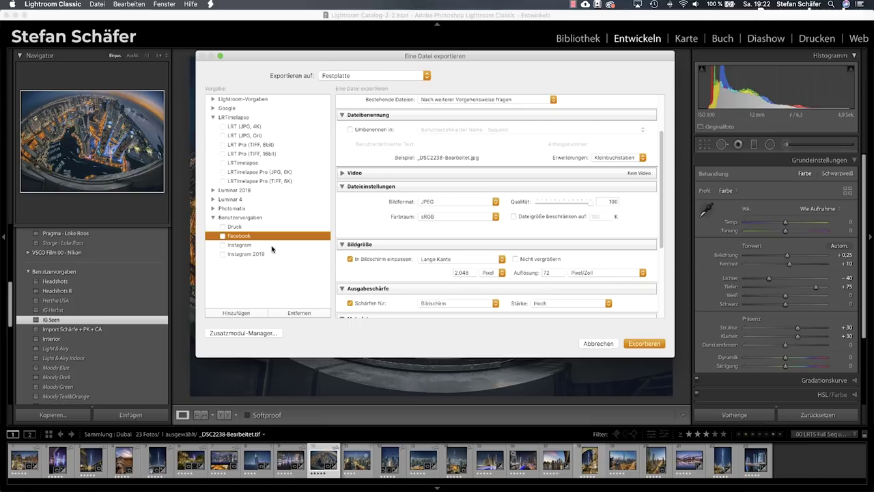
scroll(383, 237, "up", 2)
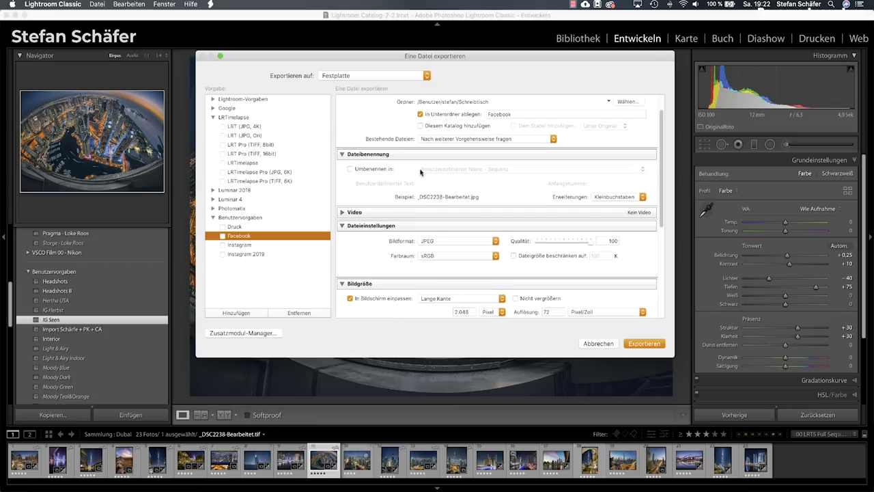
scroll(423, 173, "up", 1)
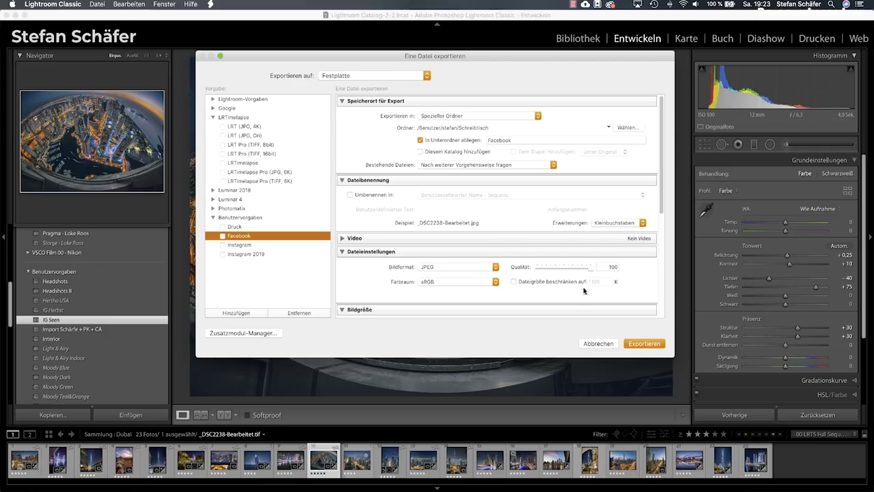
Lower the JPEG quality to 70 and rename the Facebook subfolder to 'T'.
left_click_drag(592, 267, 574, 270)
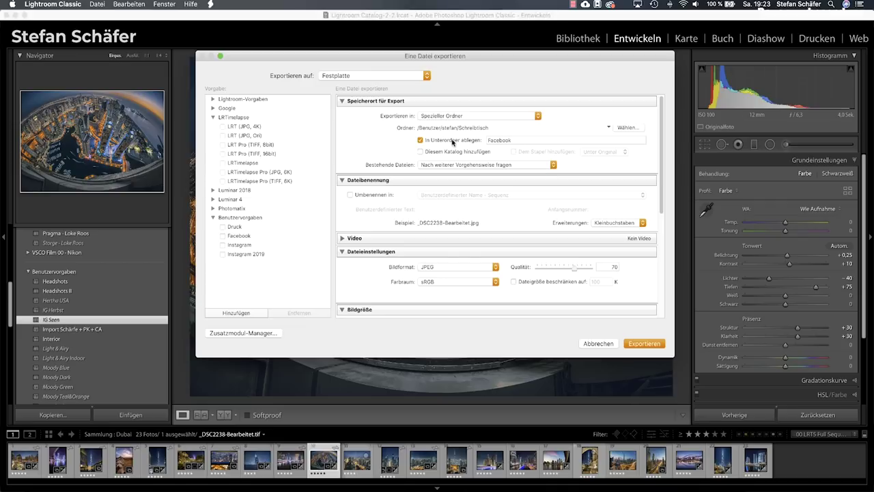
double_click(502, 139)
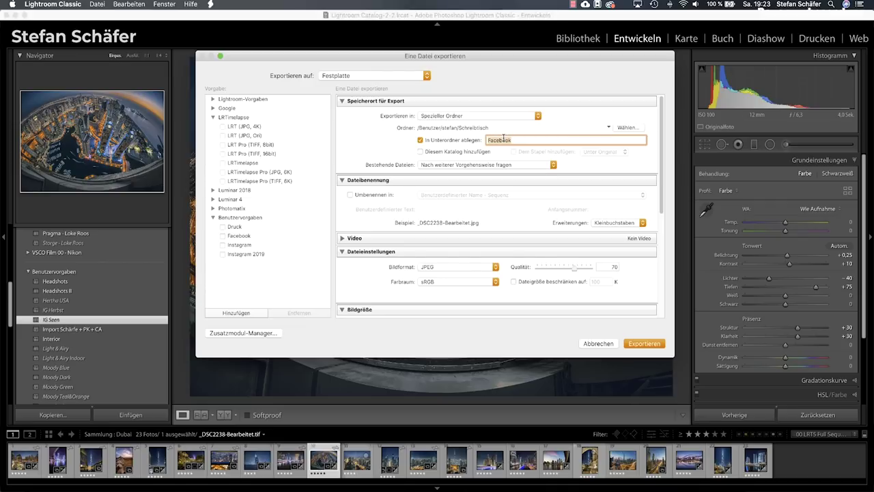
type("Test")
scroll(498, 164, "down", 3)
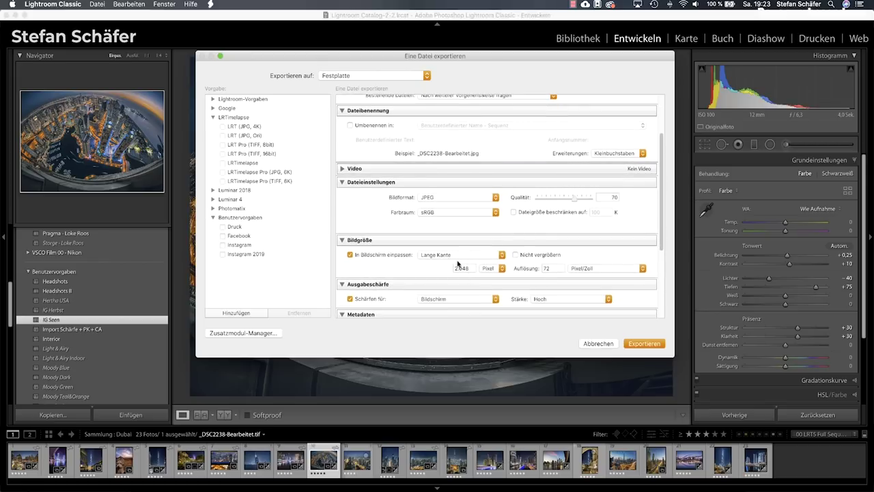
Save the current settings as a preset named 'Test' in Benutzervorgaben.
left_click(236, 312)
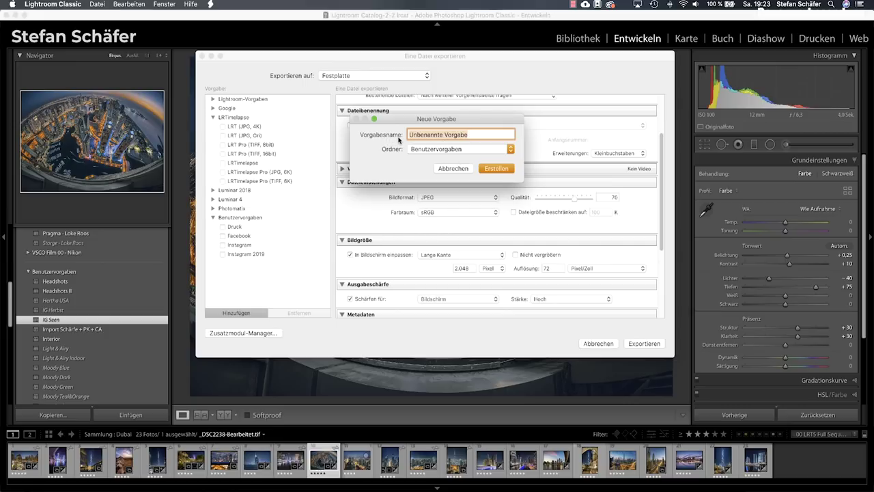
type("Test")
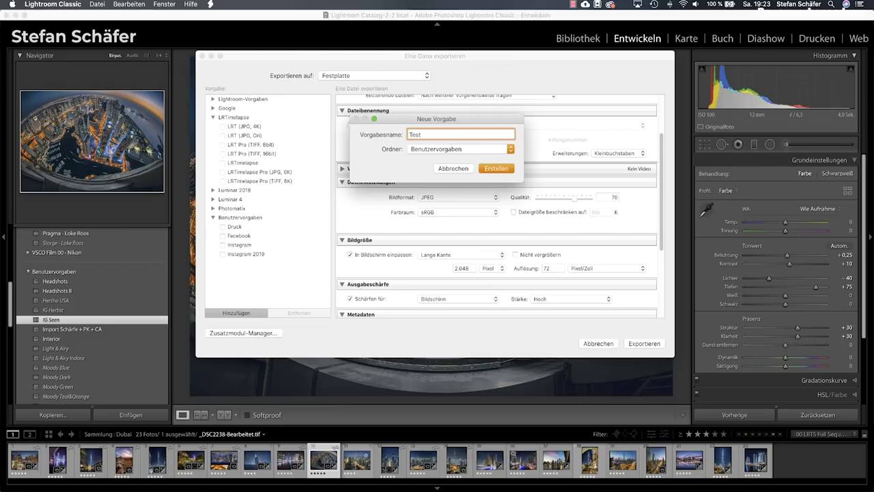
left_click(423, 152)
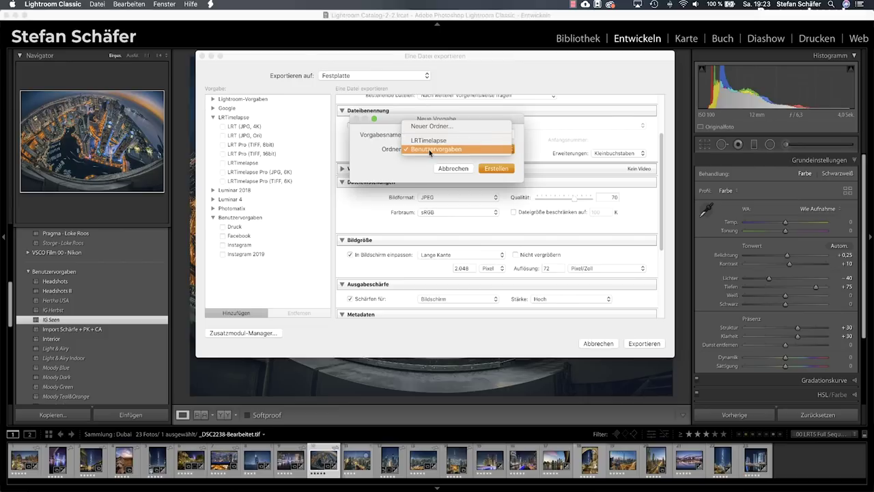
left_click(429, 153)
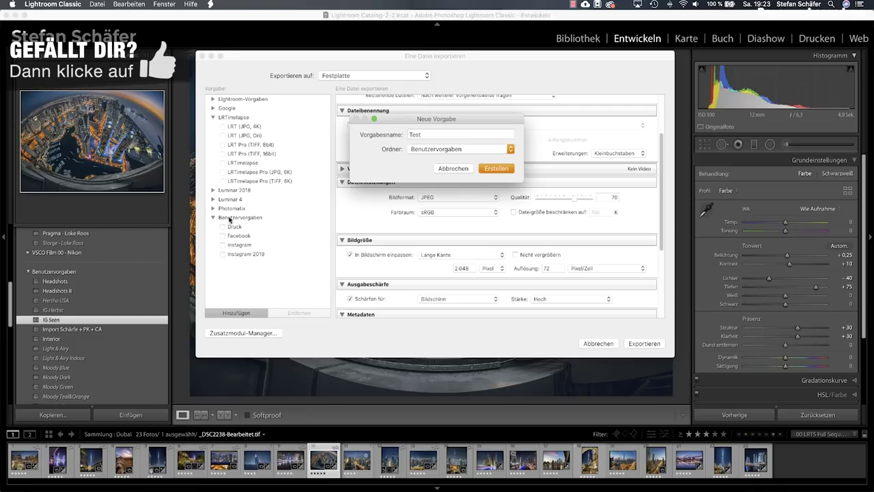
left_click(498, 168)
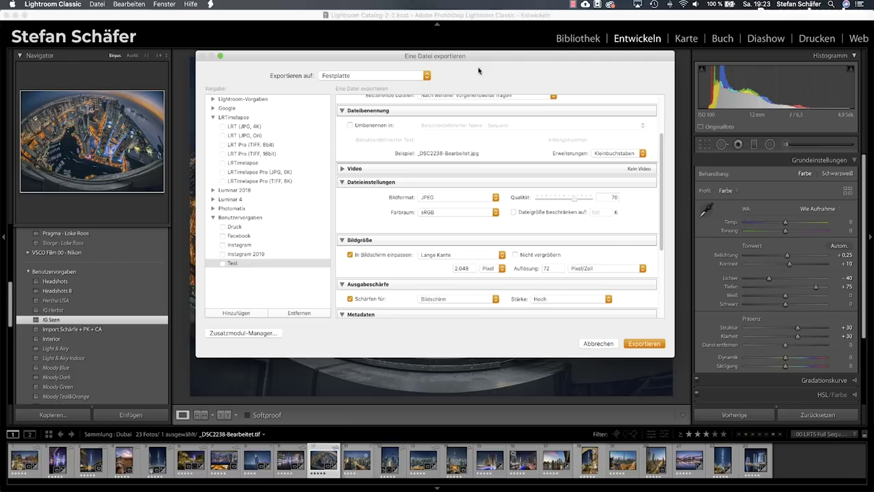
Tick the Druck and Facebook presets under Benutzervorgaben for a combined export.
left_click(231, 228)
scroll(480, 234, "up", 2)
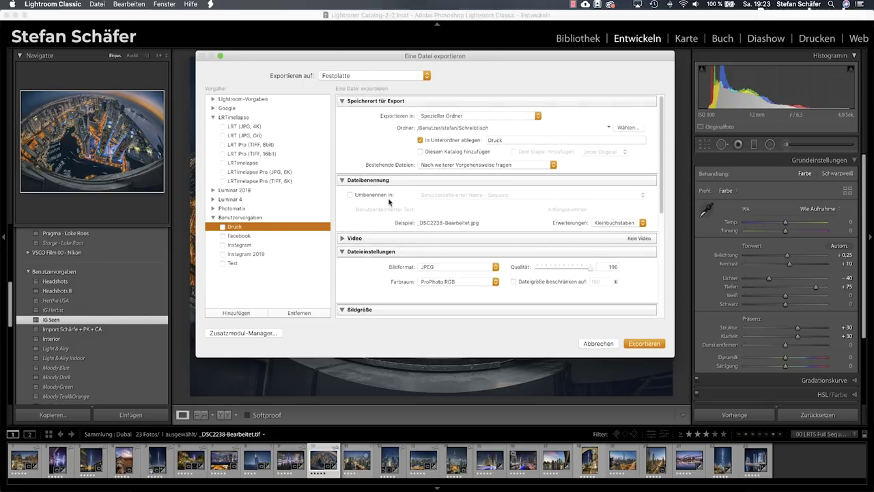
left_click(223, 227)
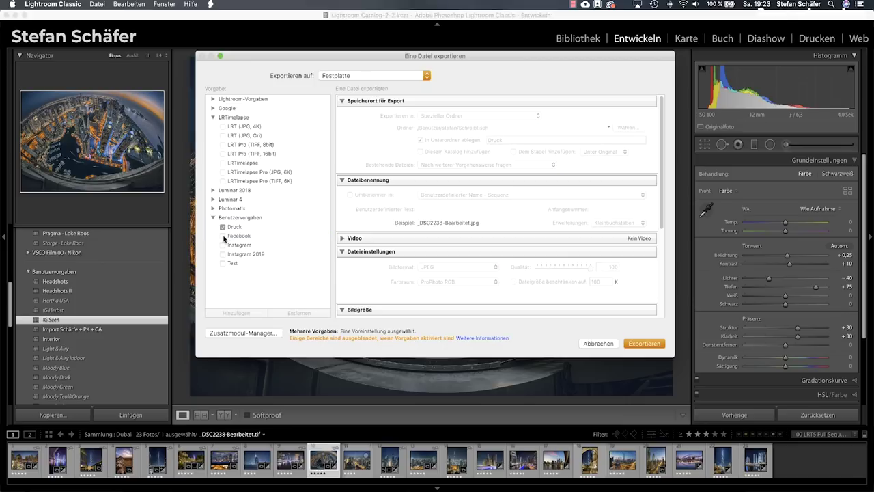
left_click(223, 236)
scroll(452, 276, "down", 1)
scroll(451, 276, "down", 5)
scroll(451, 276, "down", 5)
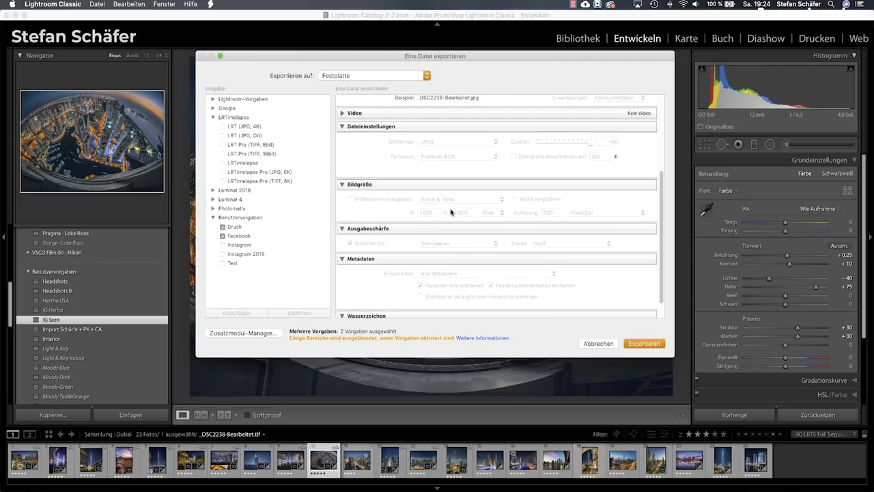
scroll(462, 202, "up", 1)
scroll(454, 208, "up", 5)
scroll(410, 217, "up", 5)
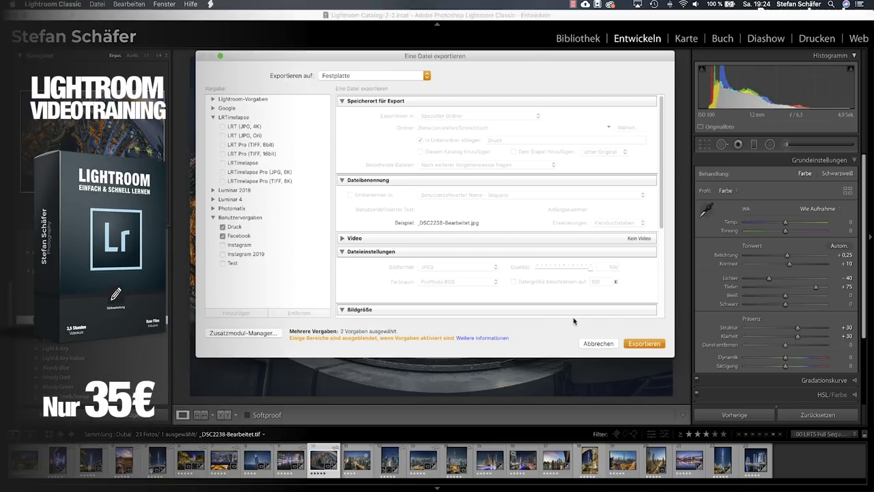
Start the two-preset export and choose the Druck destination folder.
left_click(646, 343)
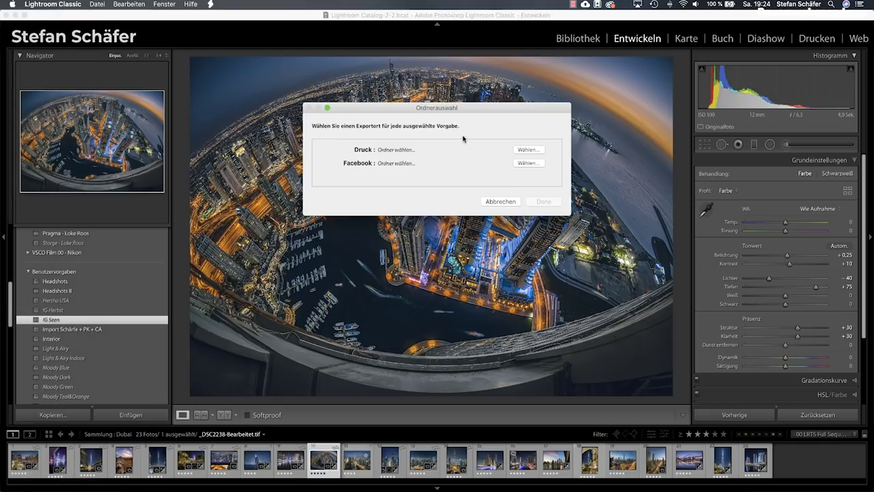
left_click_drag(461, 111, 462, 117)
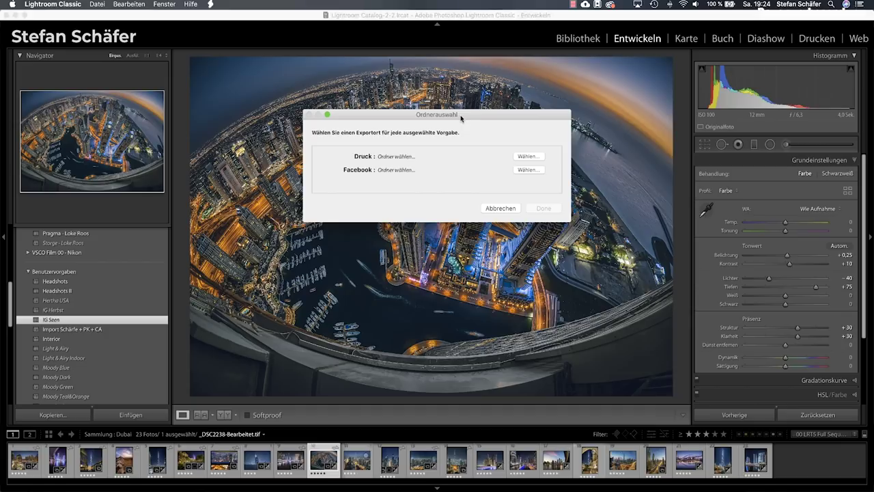
left_click(536, 157)
Confirm the Druck and Facebook folders so both exports of the Dubai photo run.
left_click(528, 169)
left_click(544, 207)
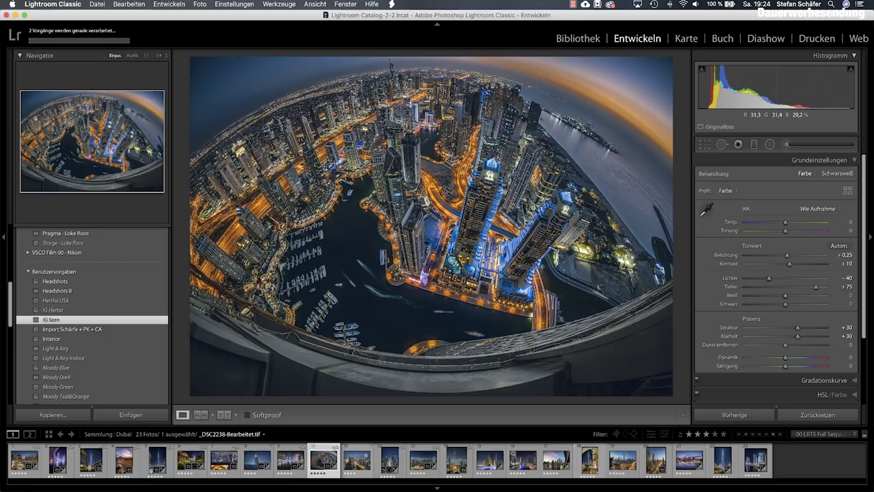